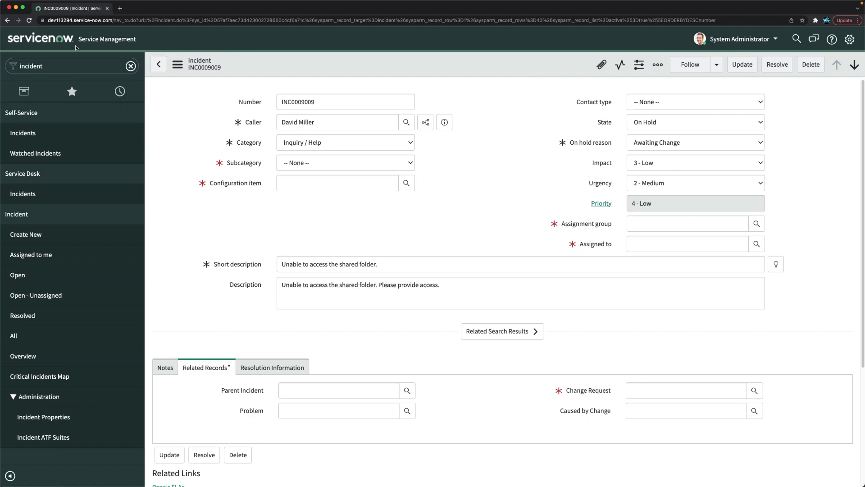
Filter the navigator for 'problem' and open Problem Properties, leaving the unsaved incident
left_click(66, 68)
key("BackSpace")
key("BackSpace")
key("BackSpace")
key("BackSpace")
key("BackSpace")
key("BackSpace")
key("BackSpace")
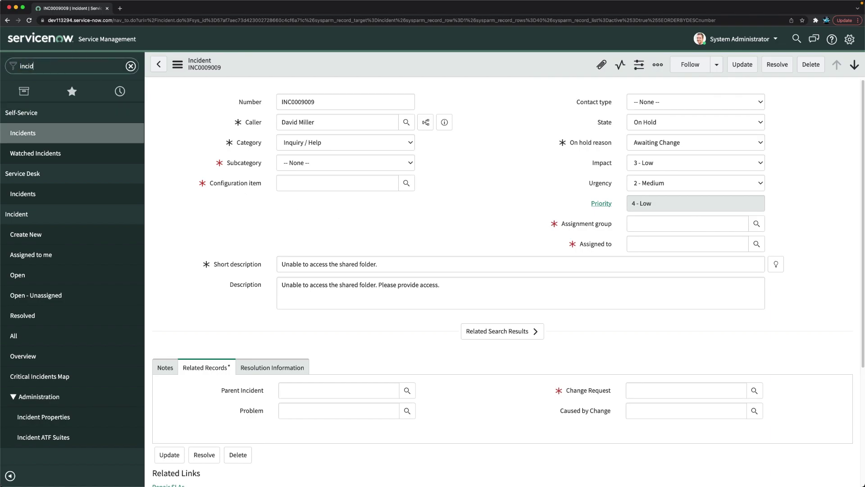
type("probl")
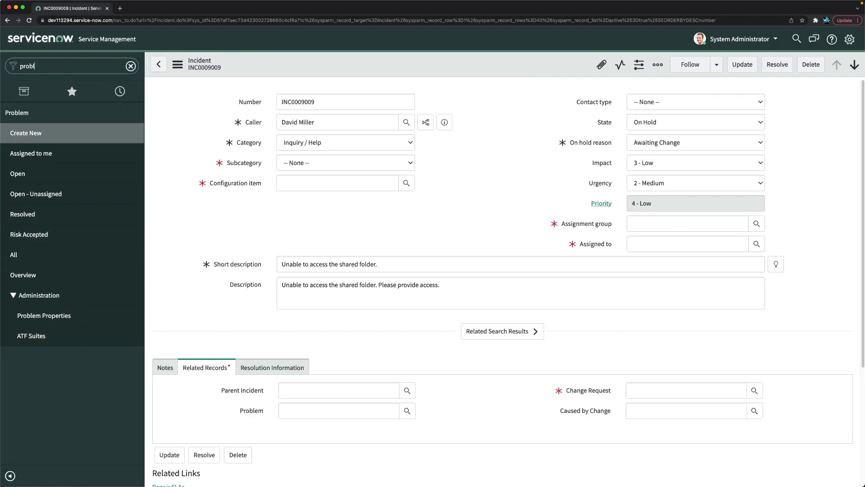
type("em")
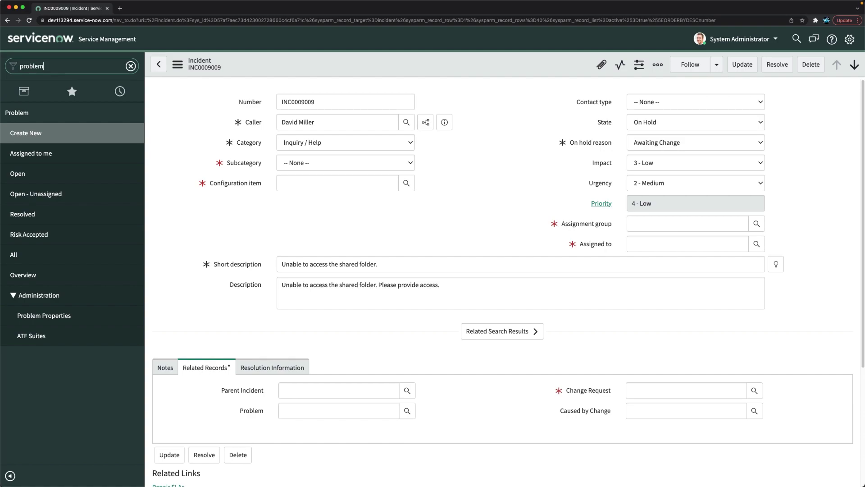
left_click(35, 316)
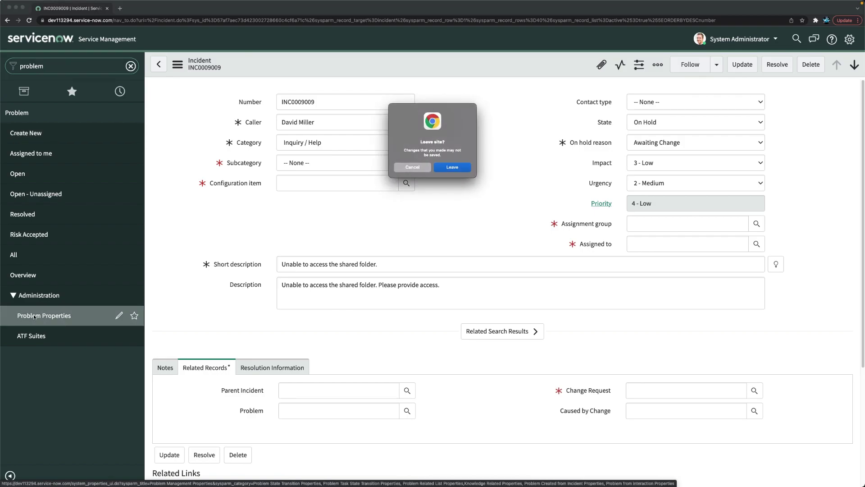
left_click(449, 168)
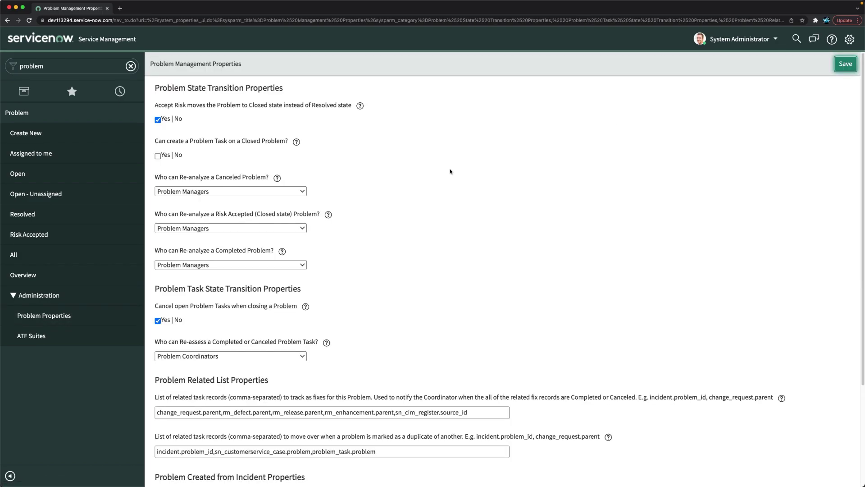
Inspect the Problem Created from Incident field listing the attributes copied into a new problem
scroll(411, 241, "down", 3)
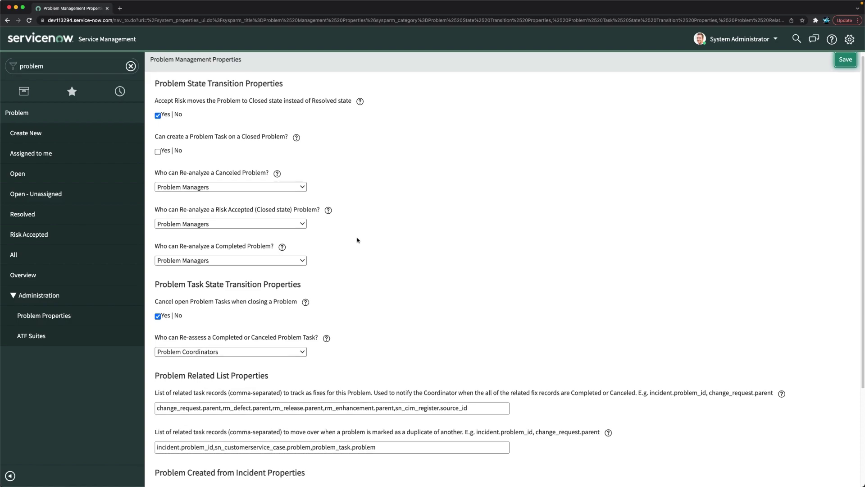
scroll(358, 240, "down", 3)
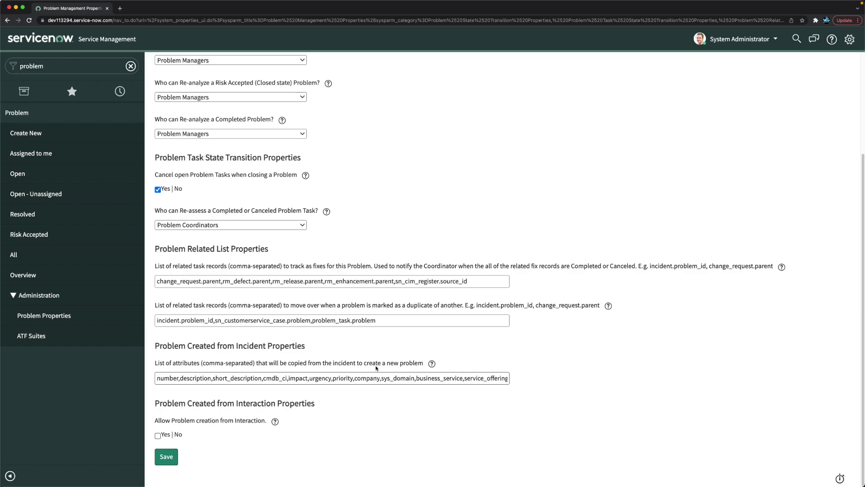
left_click(187, 378)
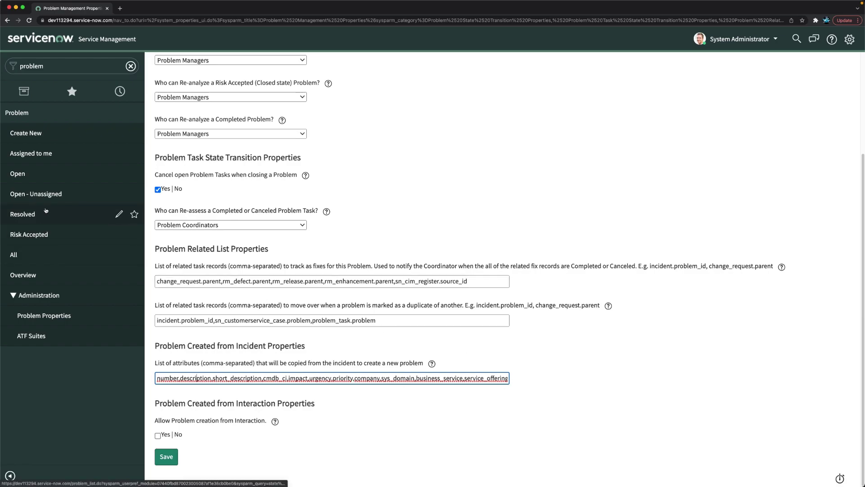
left_click(32, 91)
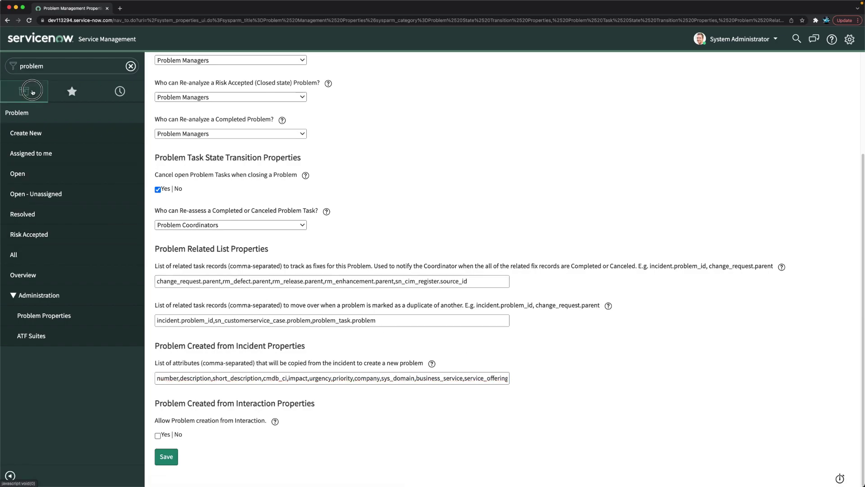
Open incident INC0008001 and set category Office Infra with subcategory Pantry
left_click(69, 65)
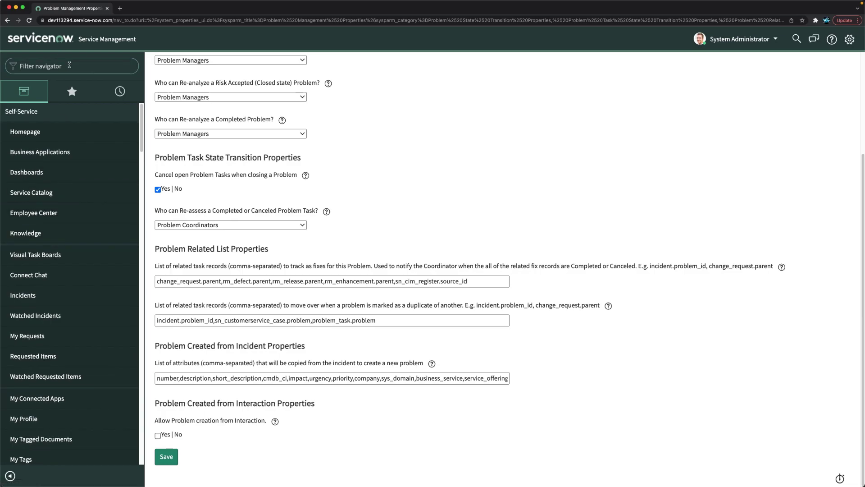
type("incide")
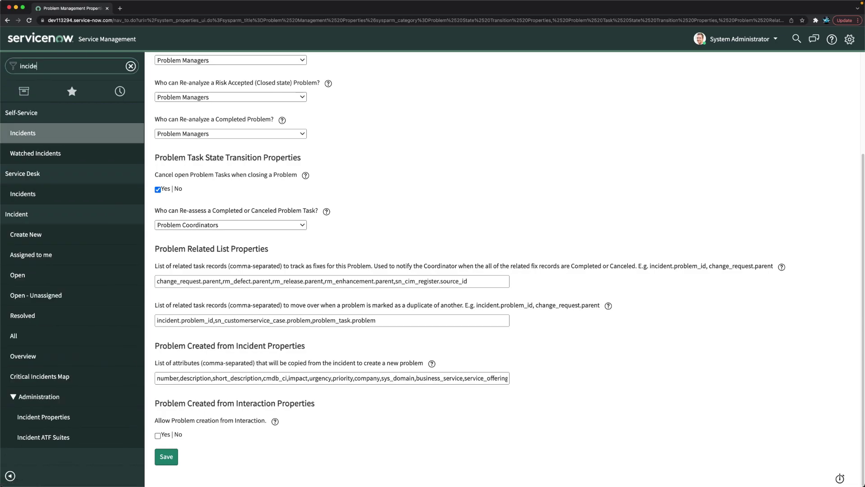
type("nt")
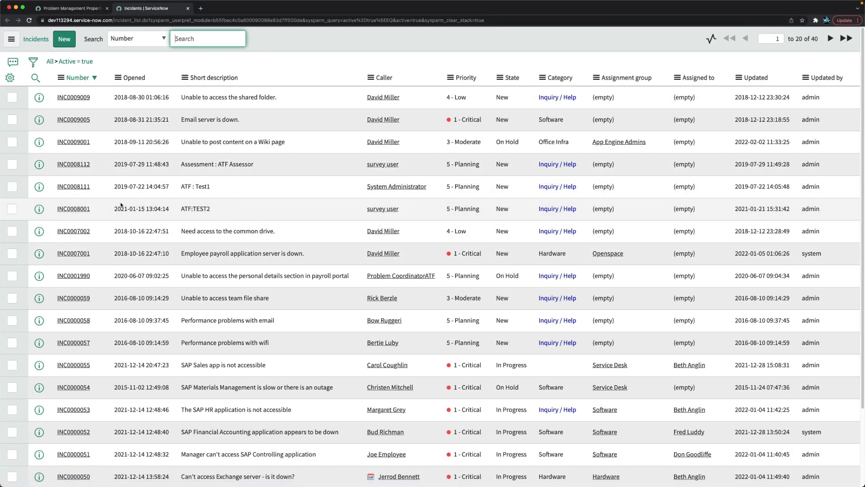
left_click(79, 210)
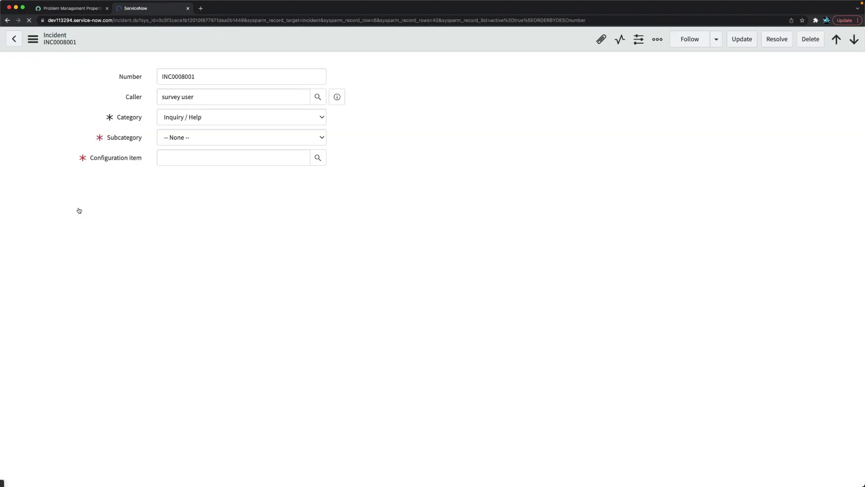
left_click(203, 136)
left_click(303, 149)
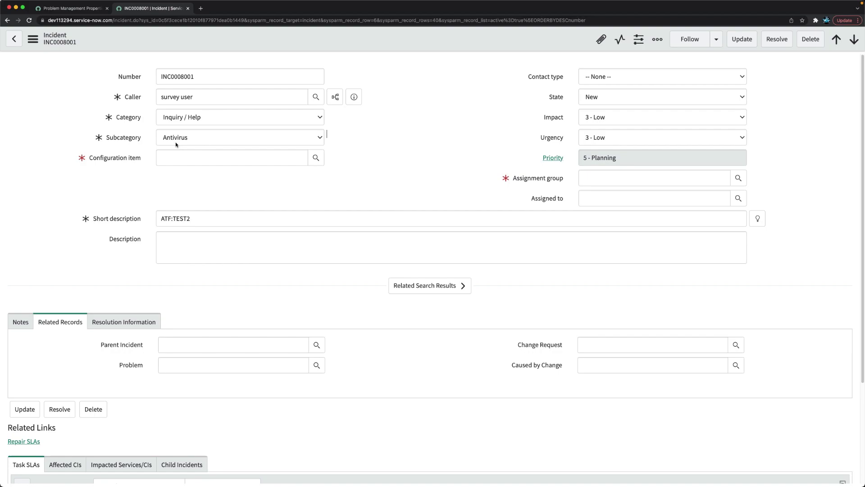
left_click(189, 117)
left_click(233, 150)
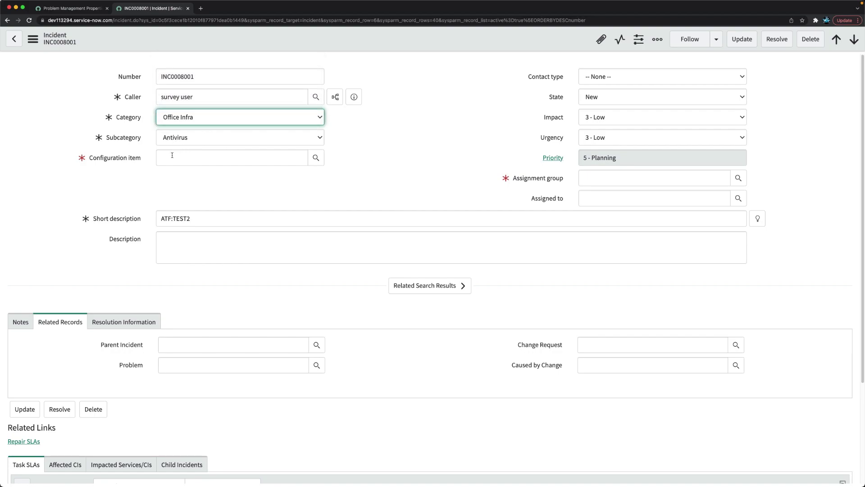
left_click(188, 137)
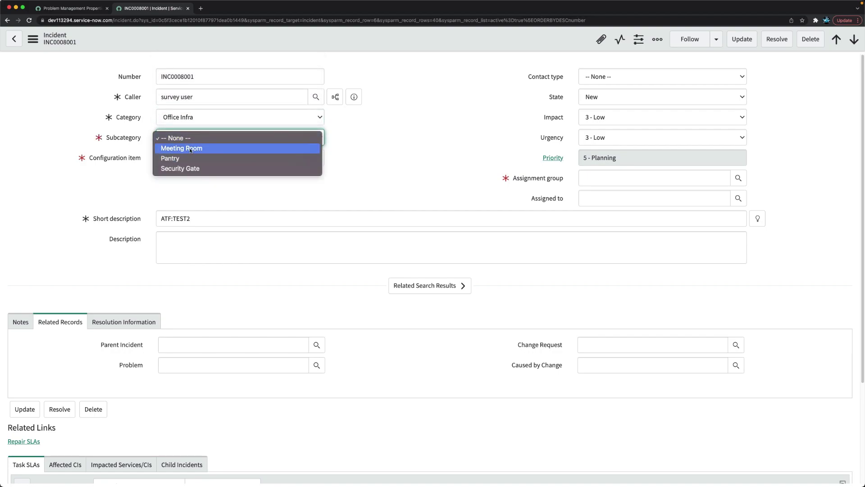
left_click(169, 159)
Set configuration item *ANNIE-IBM and assignment group App Engine Admins, then save the incident
left_click(196, 157)
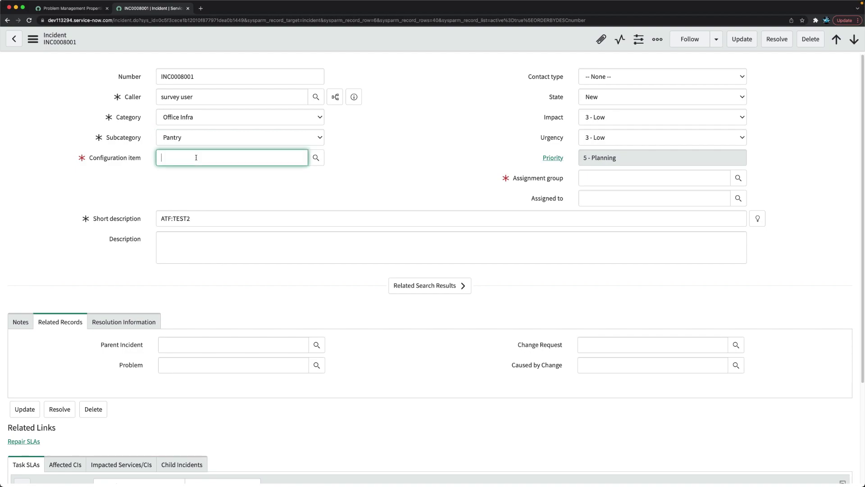
left_click(316, 159)
left_click(103, 284)
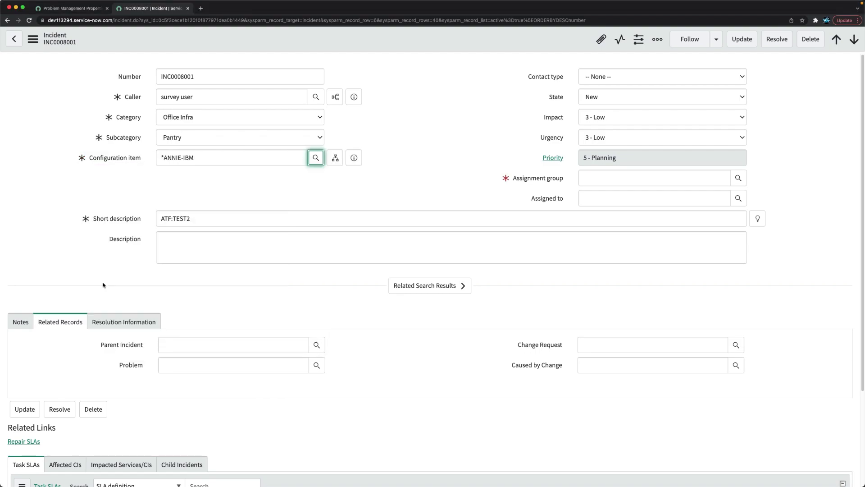
left_click(629, 179)
left_click(605, 200)
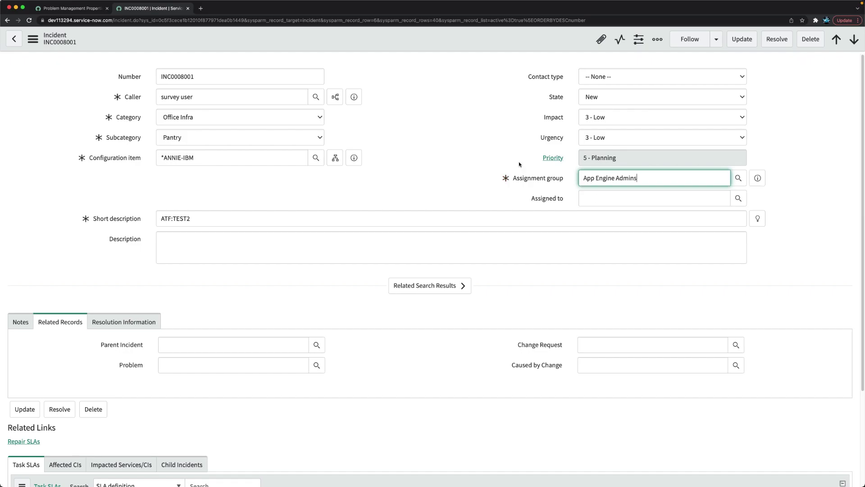
right_click(398, 44)
left_click(413, 48)
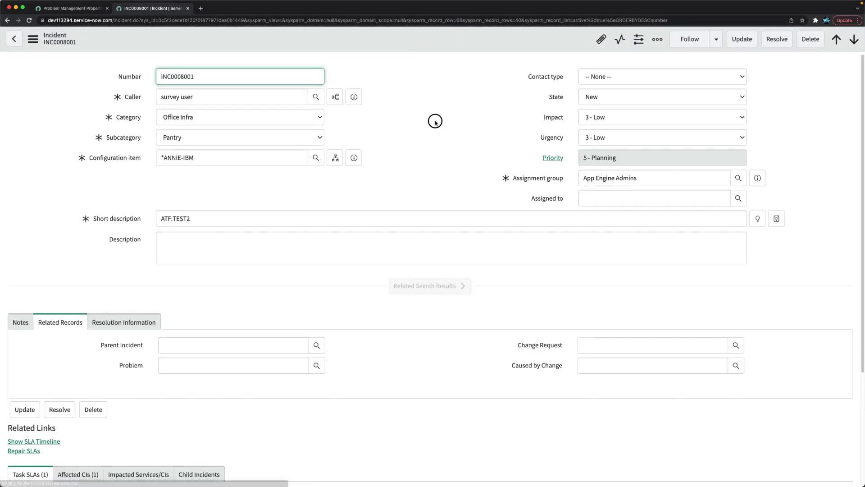
Create problem PRB0040002 from INC0008001 and note its empty Assignment group
right_click(390, 44)
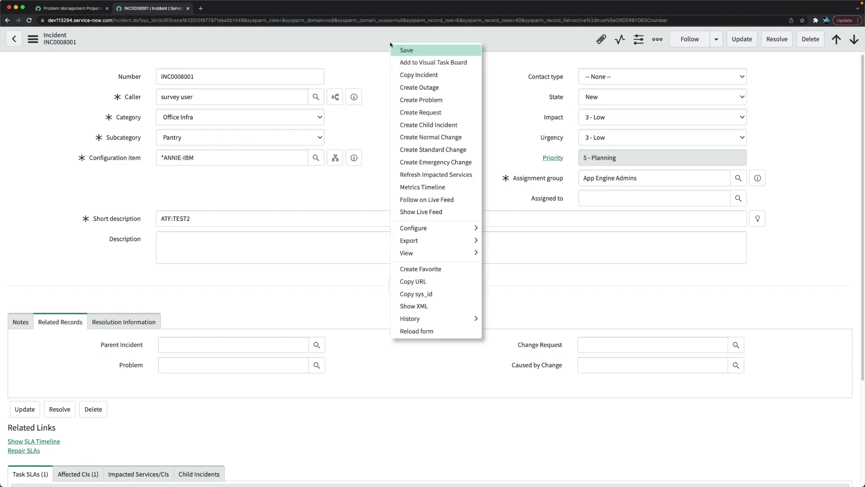
left_click(426, 100)
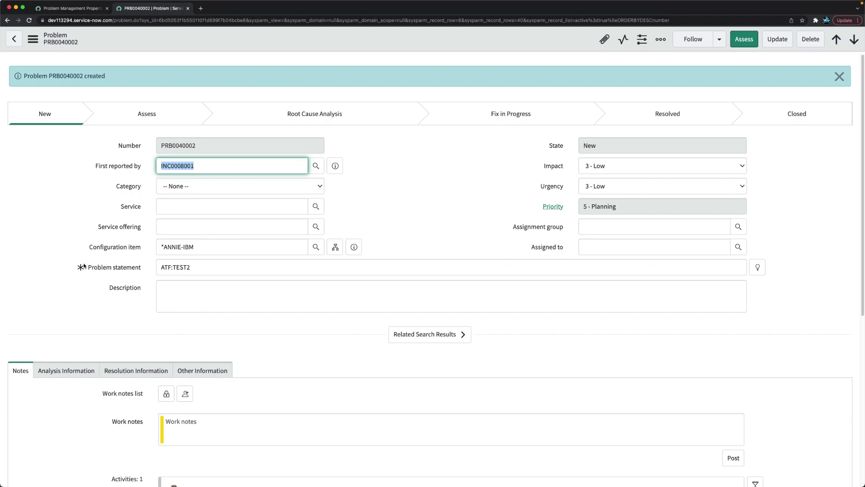
left_click(199, 267)
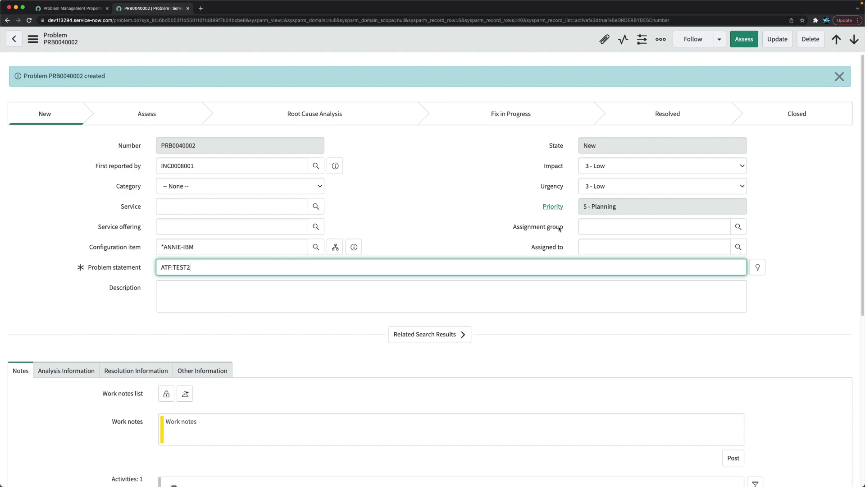
scroll(377, 213, "down", 5)
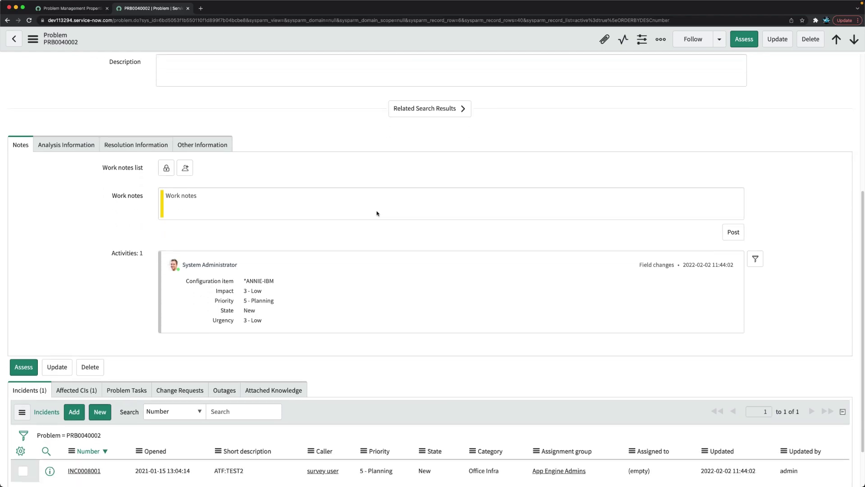
scroll(377, 213, "down", 2)
scroll(376, 213, "up", 6)
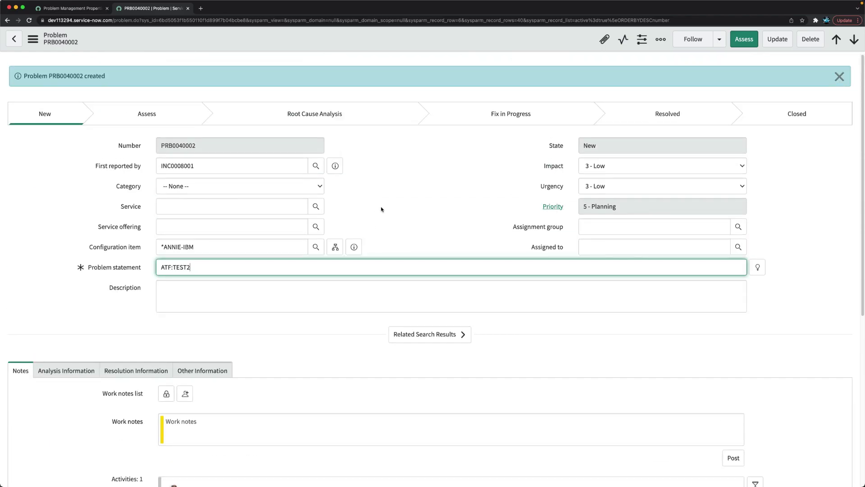
Append ',assignment_group' to the Problem Created from Incident attributes list
left_click(74, 8)
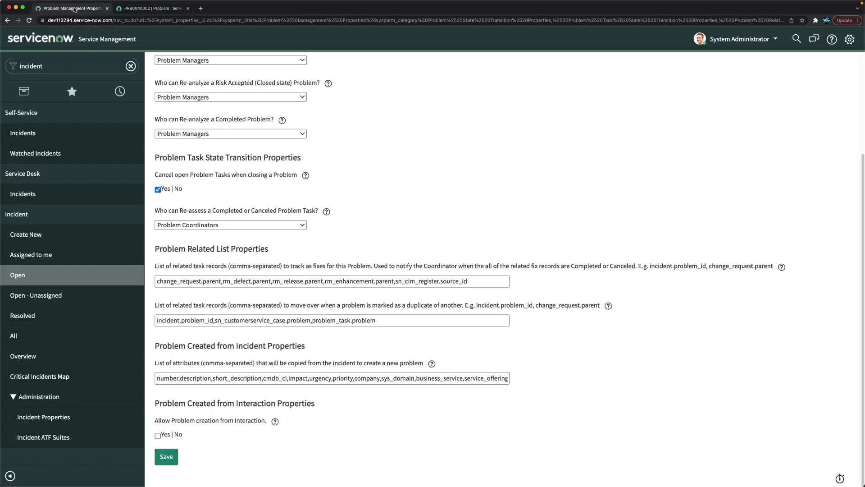
scroll(311, 271, "up", 3)
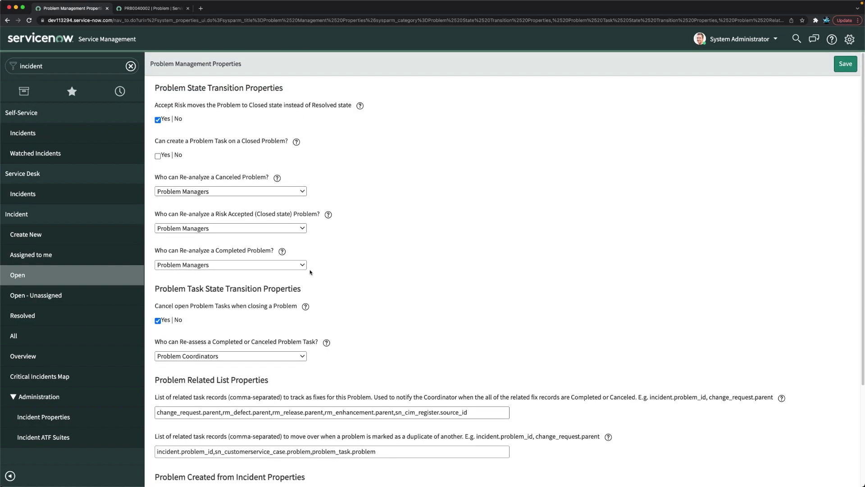
scroll(376, 313, "down", 3)
left_click(440, 378)
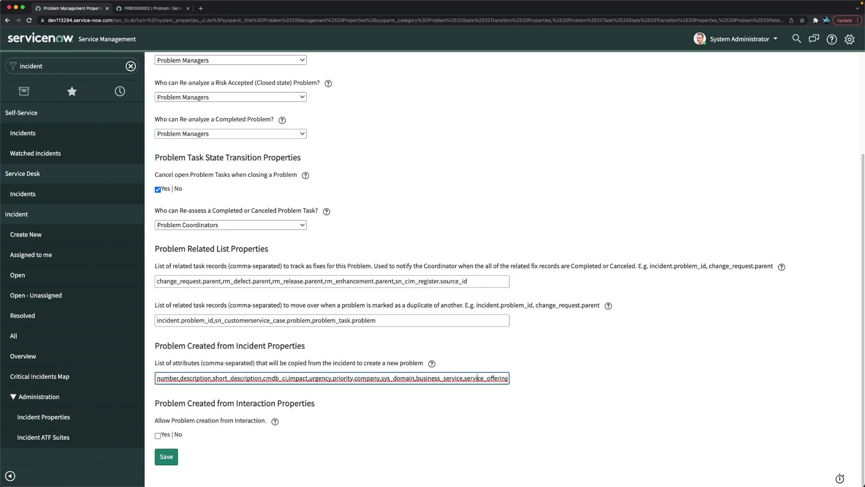
key("End")
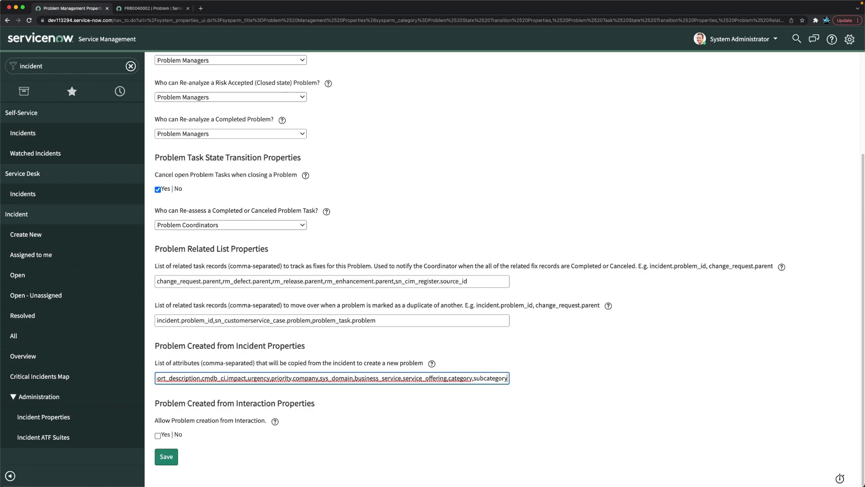
type(",assig")
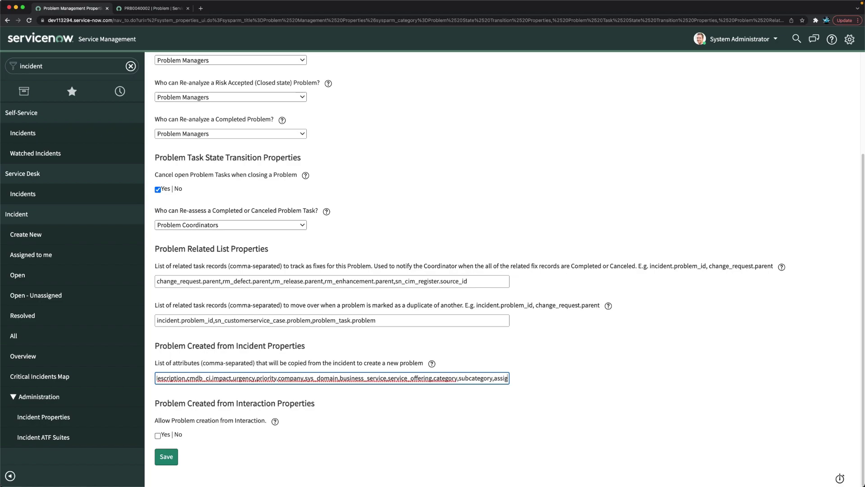
type("nment_group")
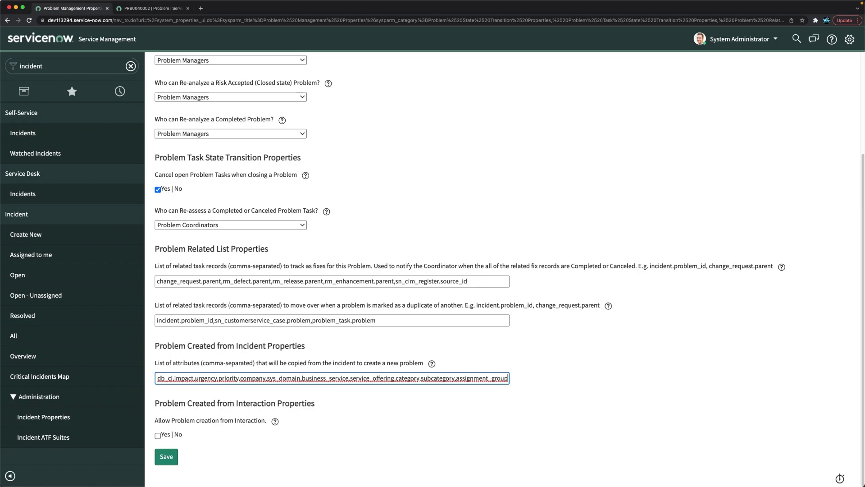
Save the updated problem properties and return to problem PRB0040002
left_click(540, 379)
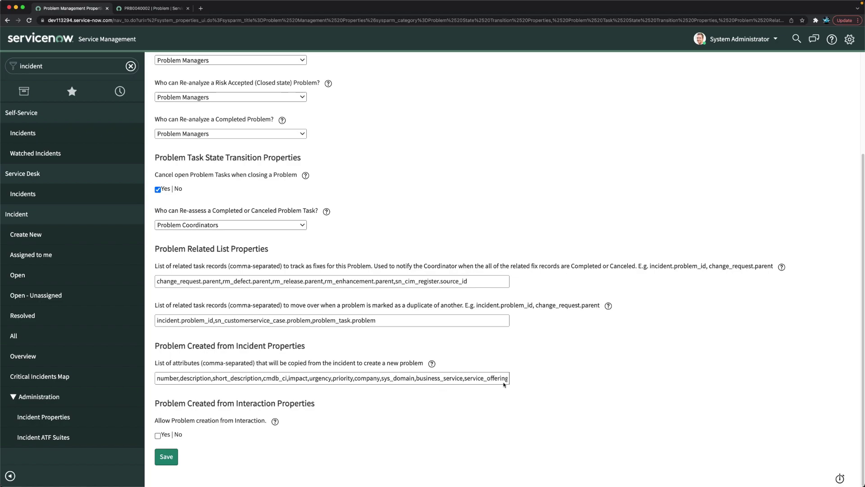
left_click(166, 457)
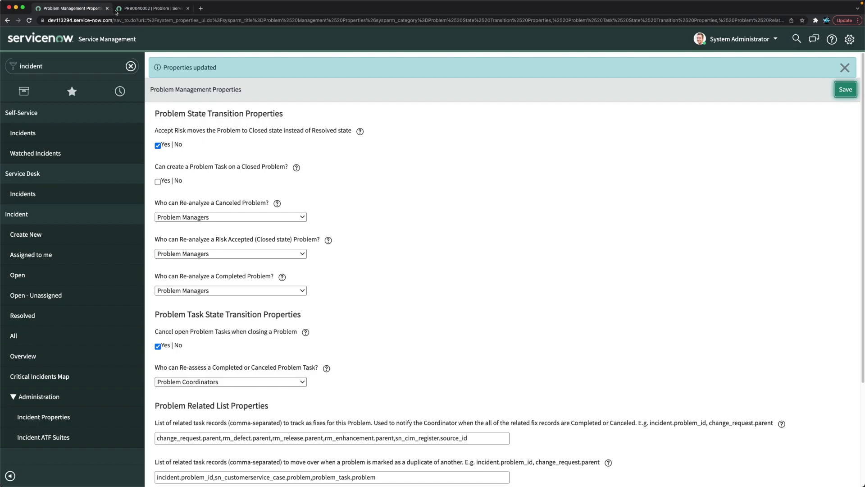
left_click(154, 9)
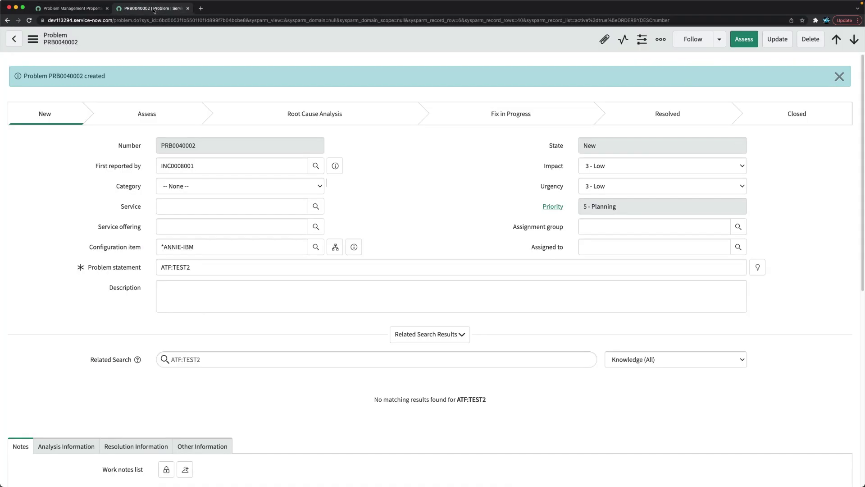
Return to the incident list, open INC0000059 and set category Database, subcategory MS SQL Server
left_click(7, 21)
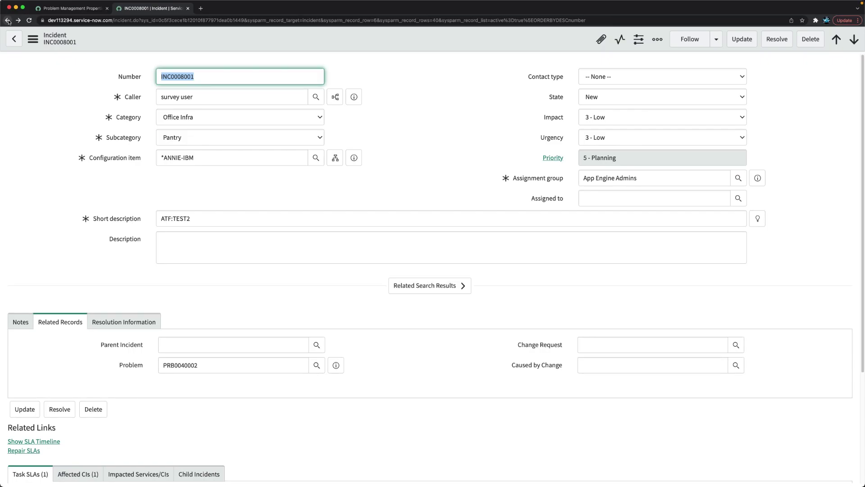
left_click(7, 21)
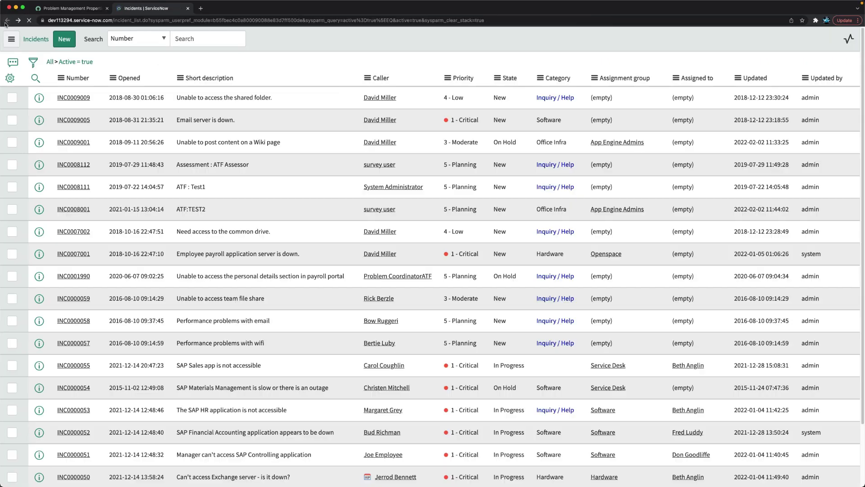
left_click(78, 297)
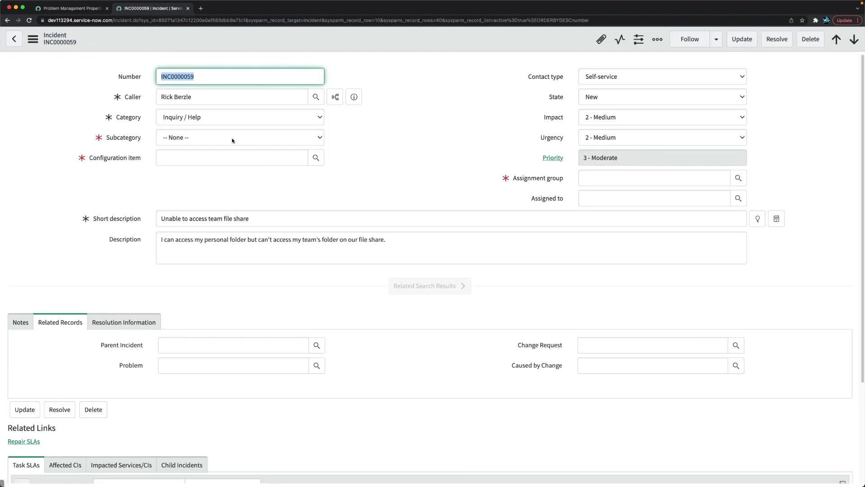
left_click(190, 118)
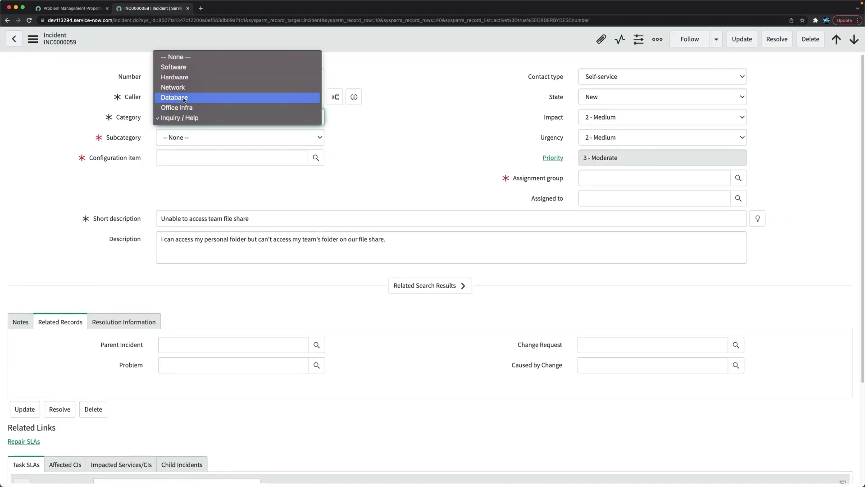
left_click(180, 98)
left_click(185, 138)
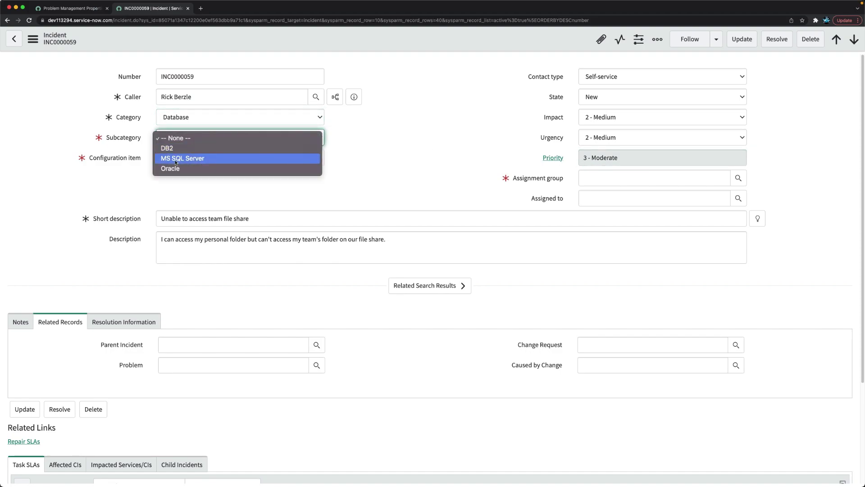
left_click(182, 158)
Give INC0000059 configuration item *ANNIE-IBM and assignment group App Engine Admins, then save it
left_click(210, 163)
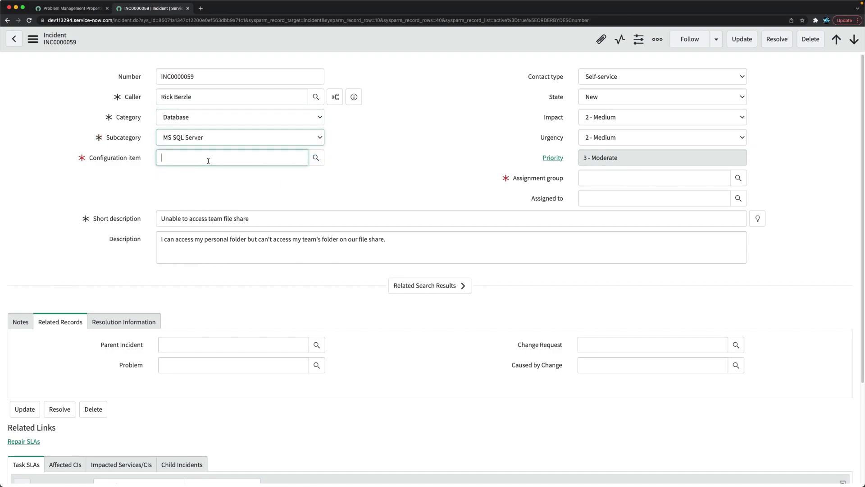
left_click(185, 178)
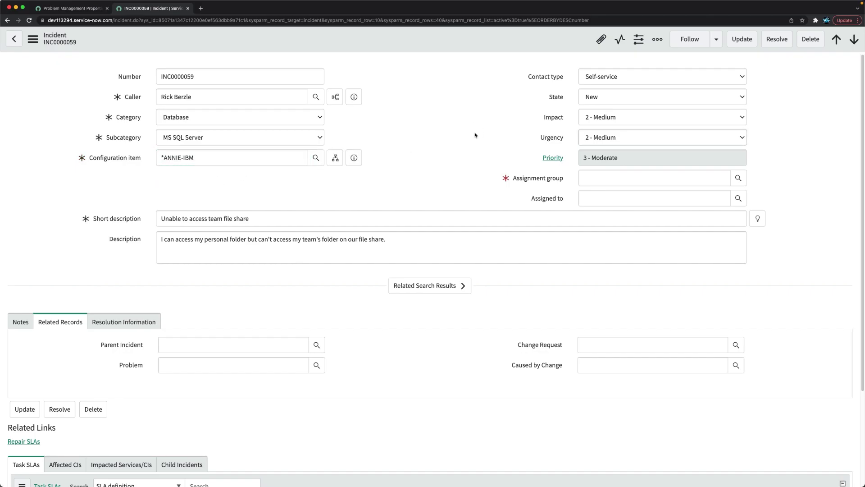
left_click(624, 179)
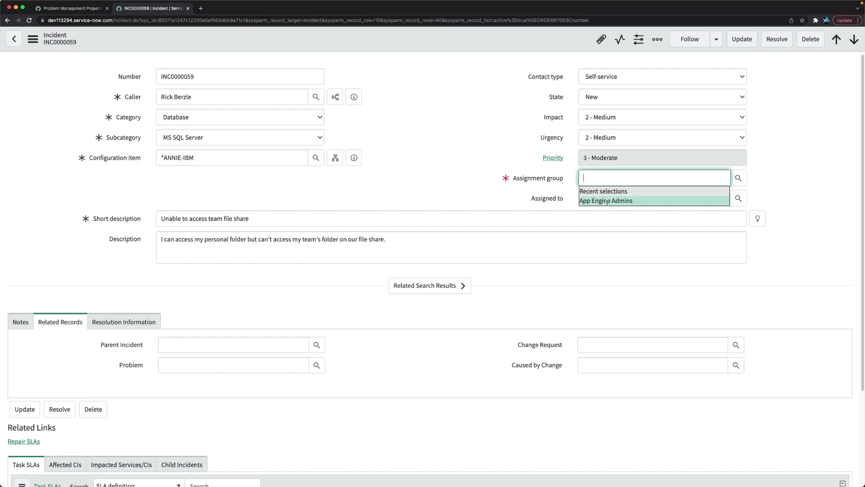
left_click(603, 201)
right_click(378, 41)
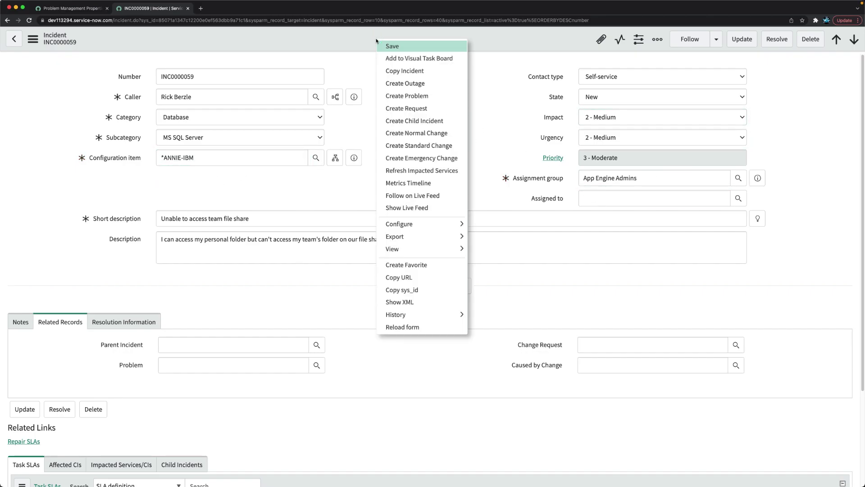
left_click(404, 47)
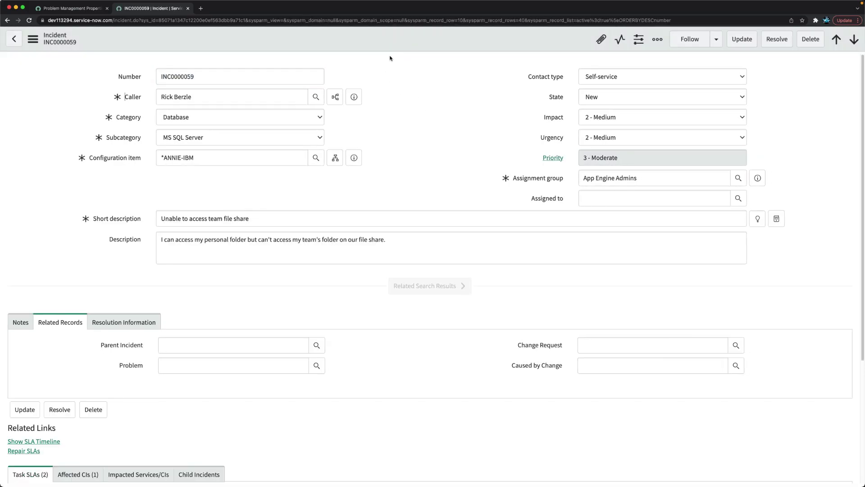
Create problem PRB0040003 from INC0000059 and verify its assignment group is App Engine Admins
right_click(390, 46)
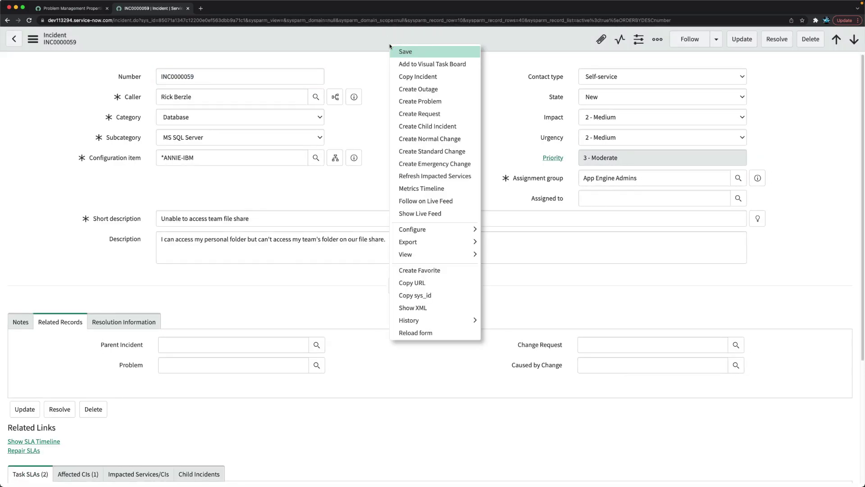
left_click(428, 102)
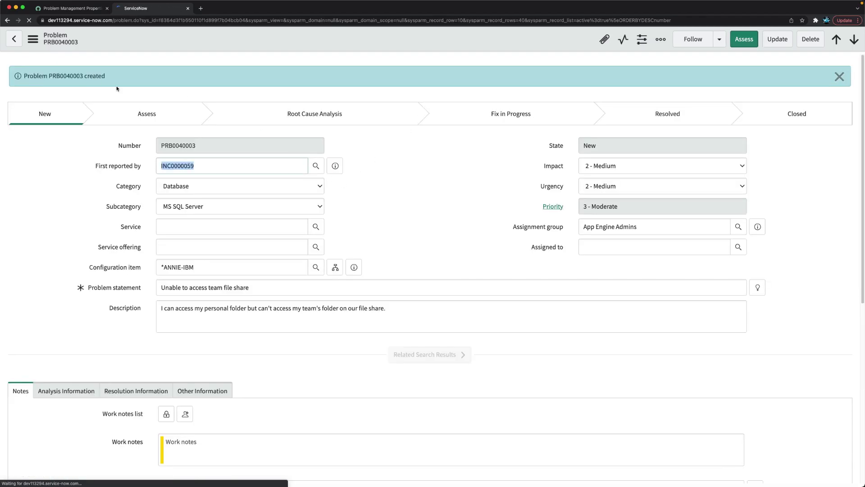
left_click_drag(513, 175, 525, 177)
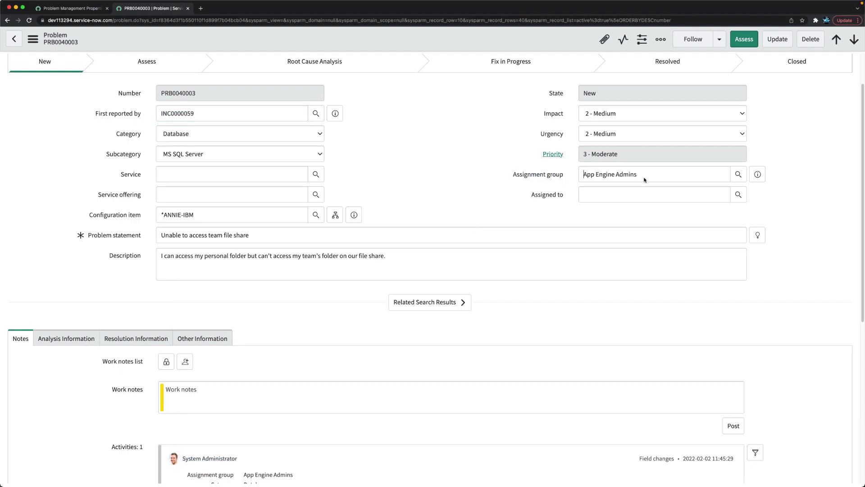
left_click(664, 176)
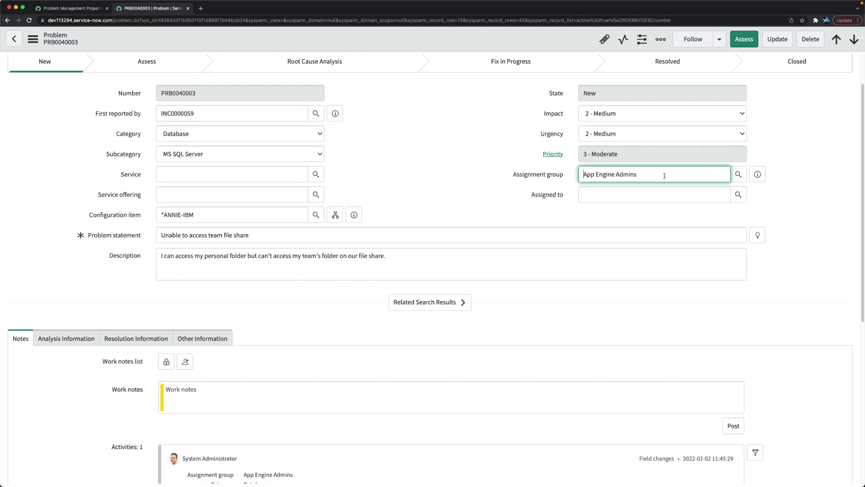